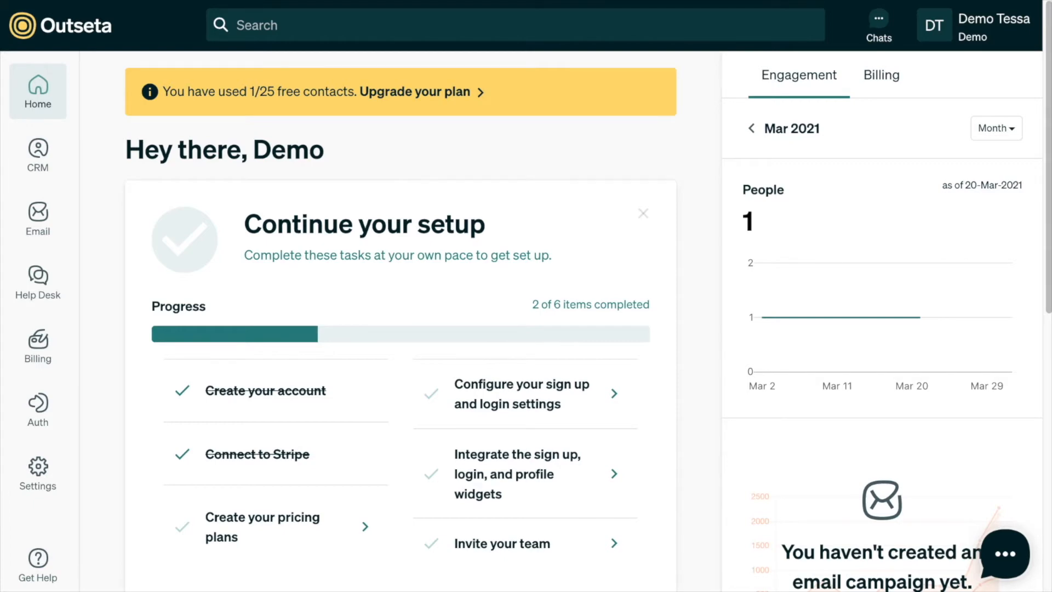
- Go to the Billing Plans page and start a new plan
{"action": "mouse_move", "coordinate": [34, 343]}
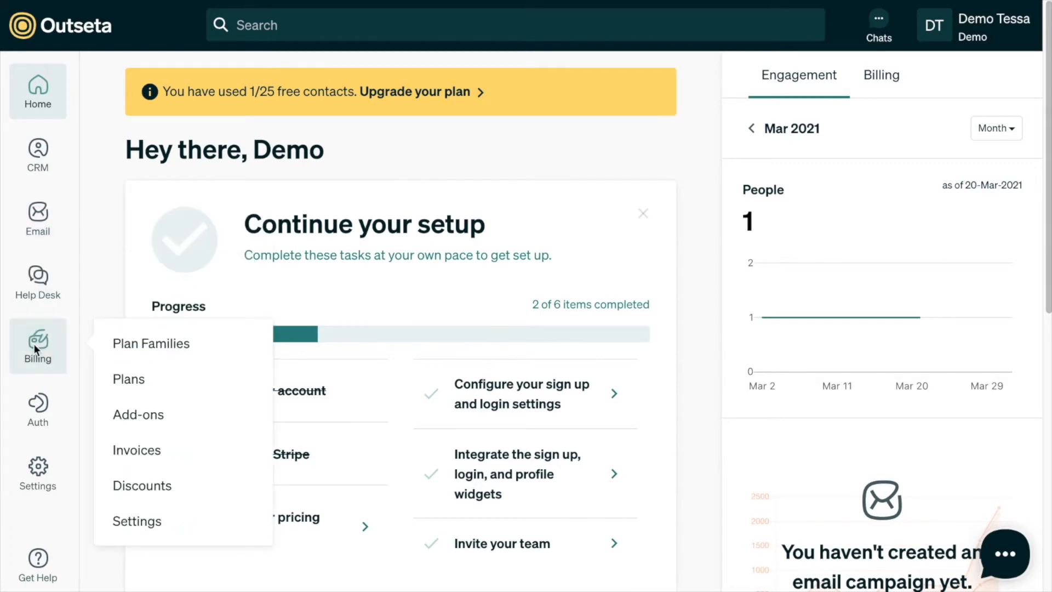
{"action": "left_click", "coordinate": [129, 379]}
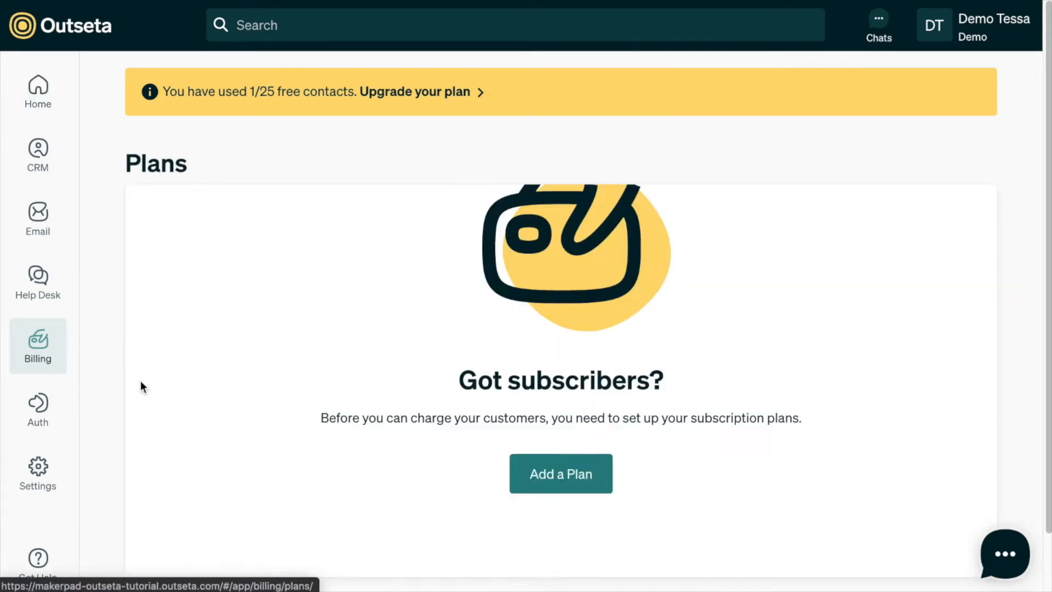
{"action": "left_click", "coordinate": [551, 476]}
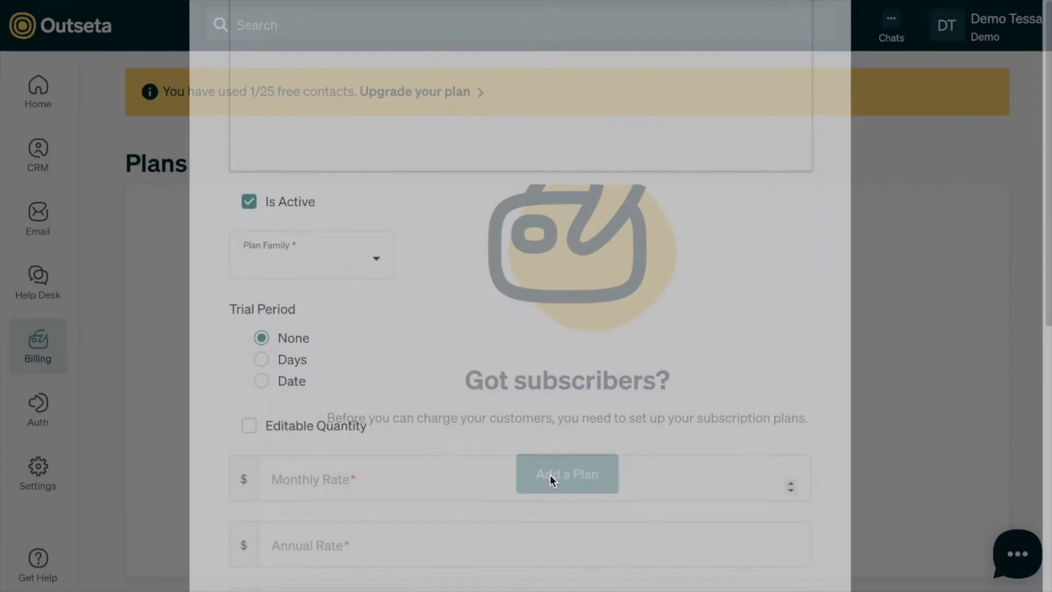
- Name the plan 'Rookie' and describe it as unlimited access to the instructor's at-home workouts
{"action": "type", "text": "Rookie"}
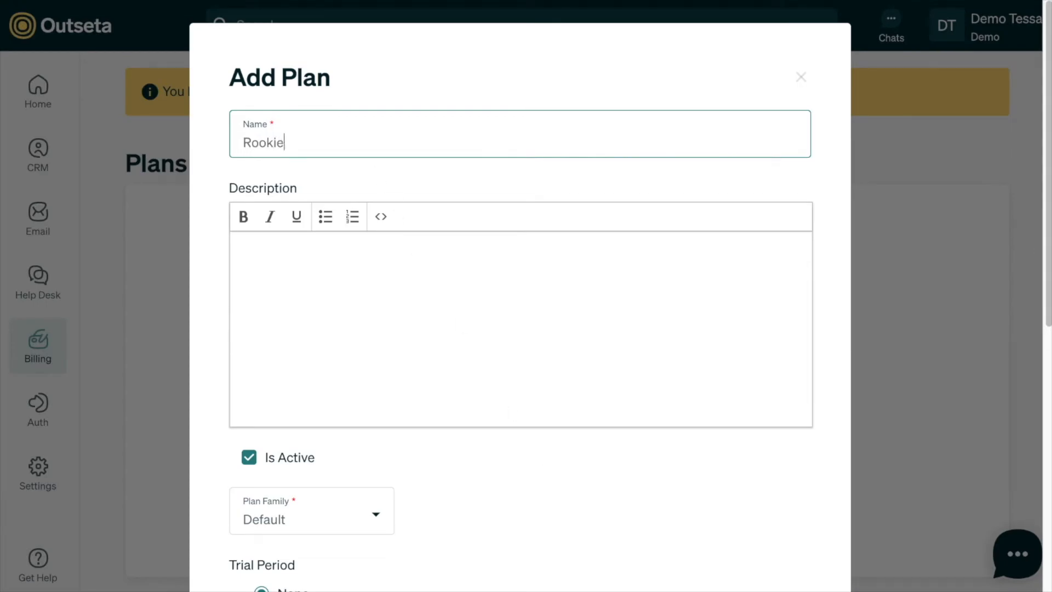
{"action": "left_click", "coordinate": [345, 265]}
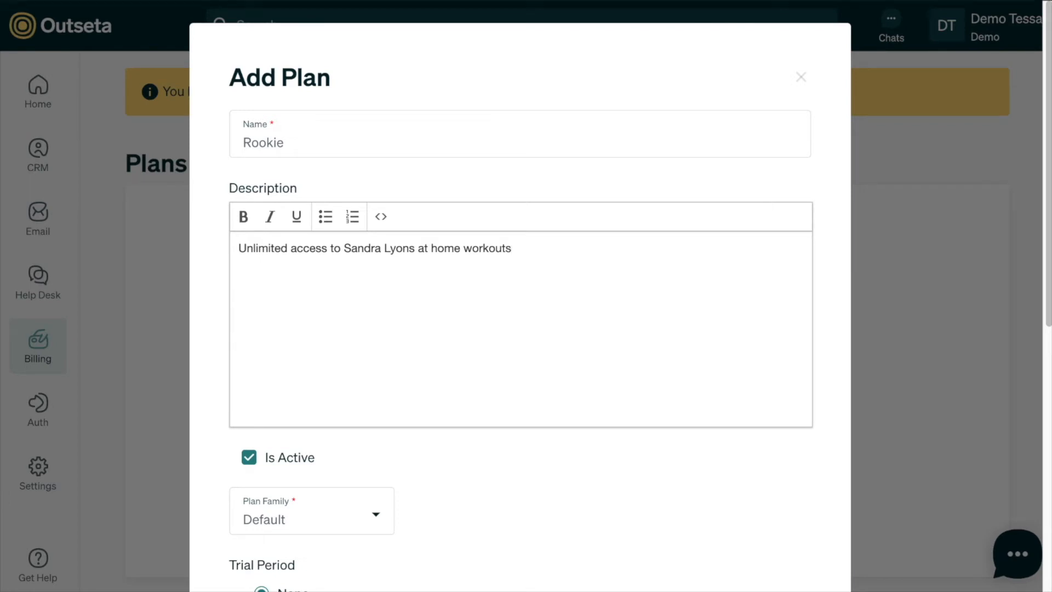
{"action": "type", "text": "."}
{"action": "scroll", "coordinate": [288, 399], "scroll_direction": "down", "scroll_amount": 3}
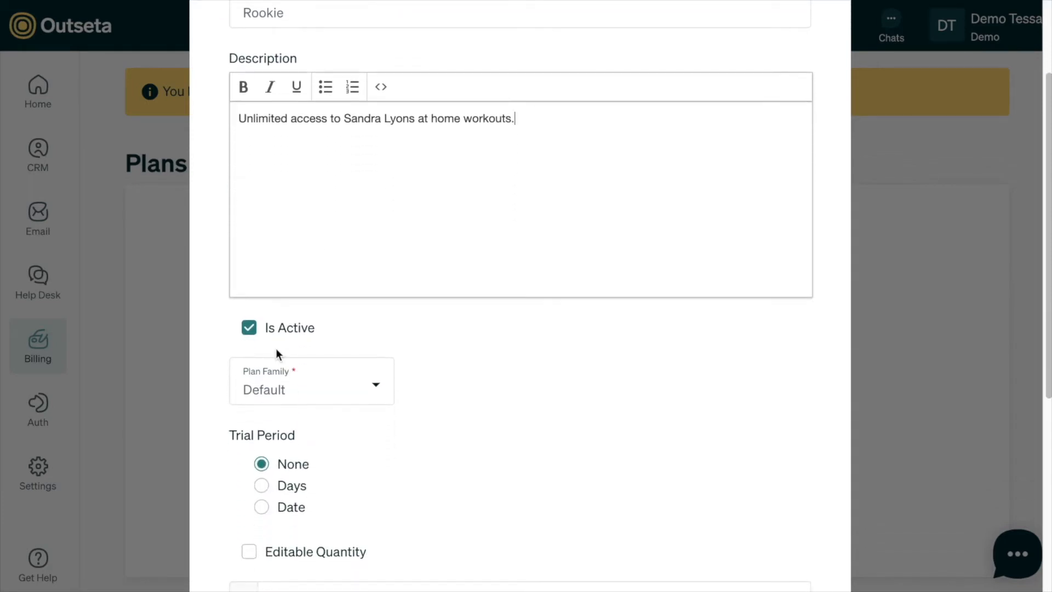
{"action": "scroll", "coordinate": [336, 326], "scroll_direction": "down", "scroll_amount": 2}
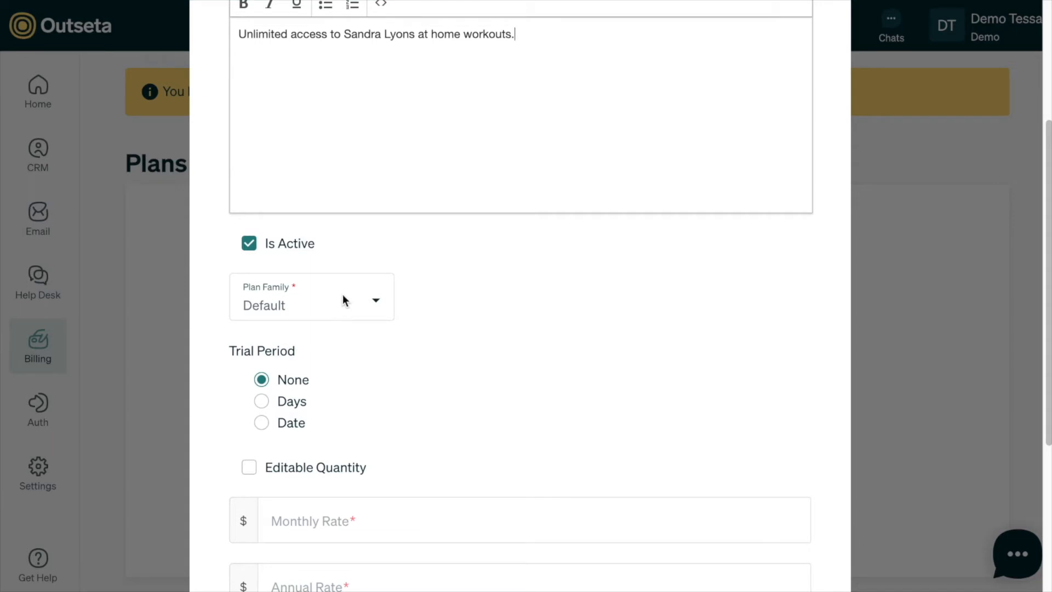
{"action": "scroll", "coordinate": [344, 296], "scroll_direction": "down", "scroll_amount": 1}
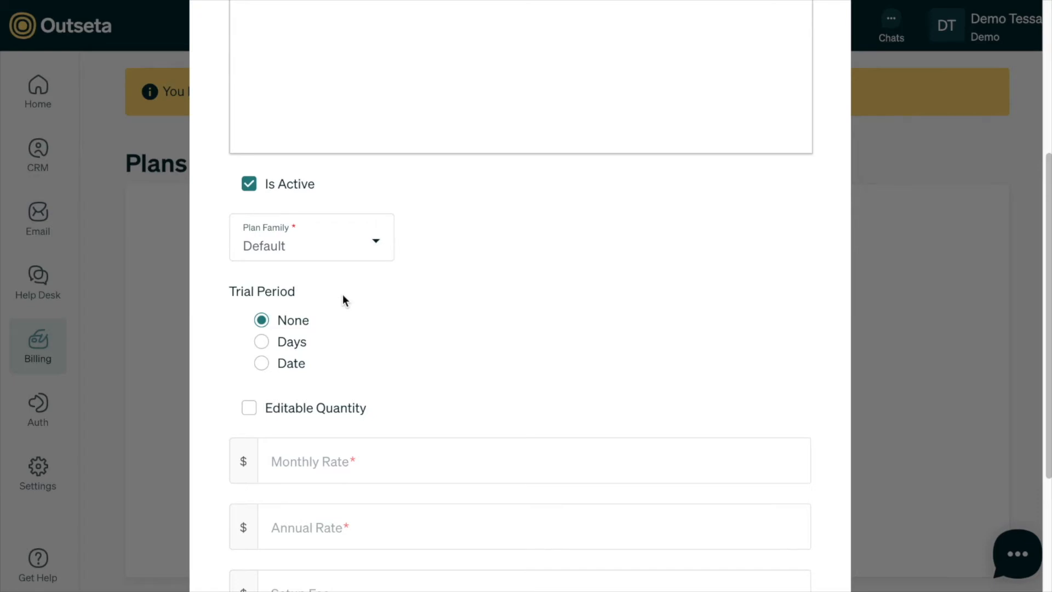
{"action": "scroll", "coordinate": [378, 322], "scroll_direction": "down", "scroll_amount": 1}
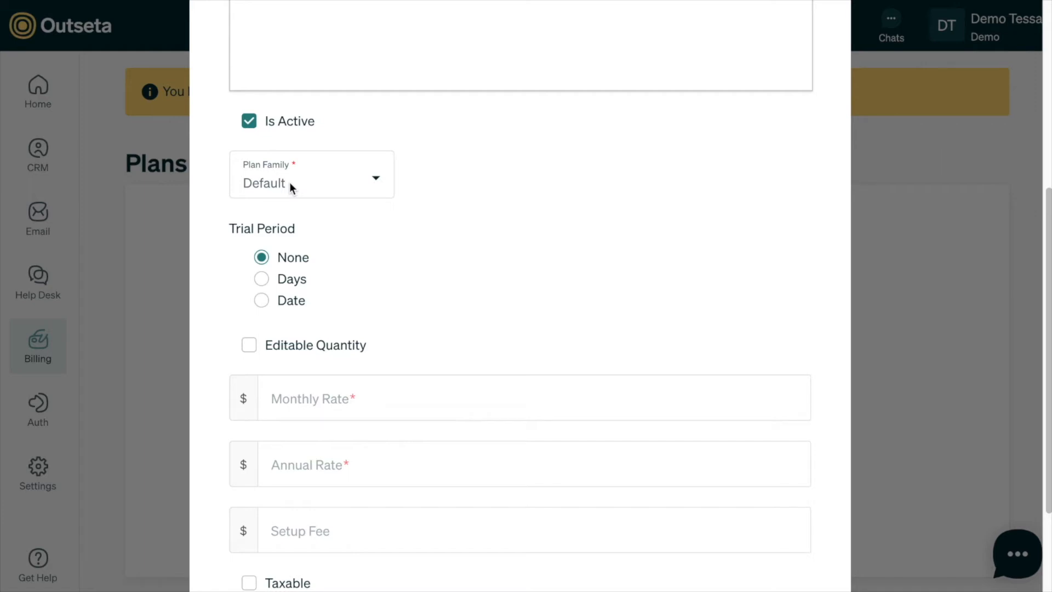
{"action": "left_click", "coordinate": [261, 279]}
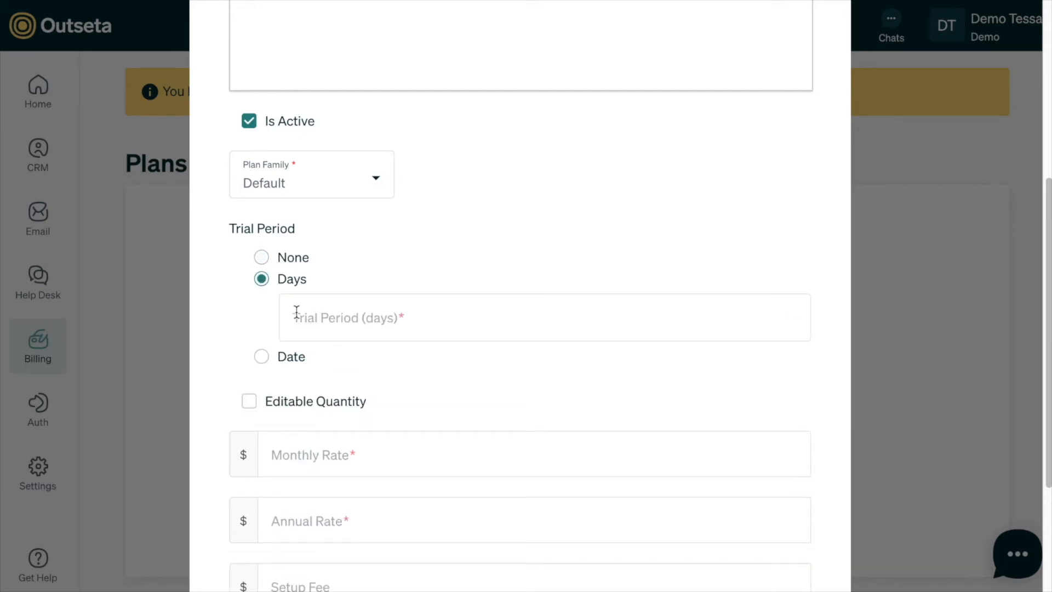
{"action": "left_click", "coordinate": [263, 362]}
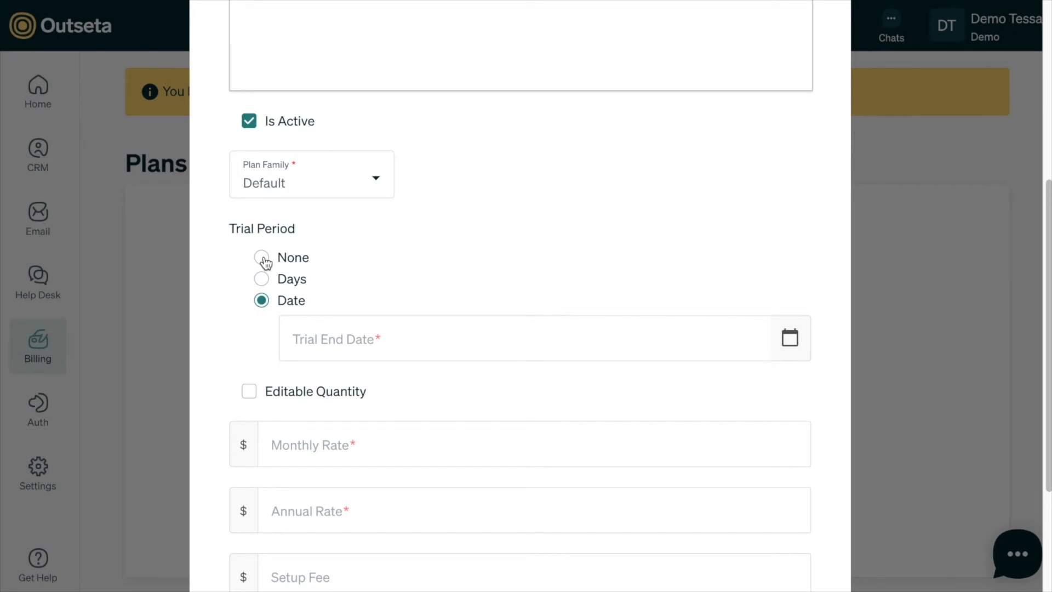
{"action": "left_click", "coordinate": [262, 257]}
{"action": "scroll", "coordinate": [322, 315], "scroll_direction": "down", "scroll_amount": 2}
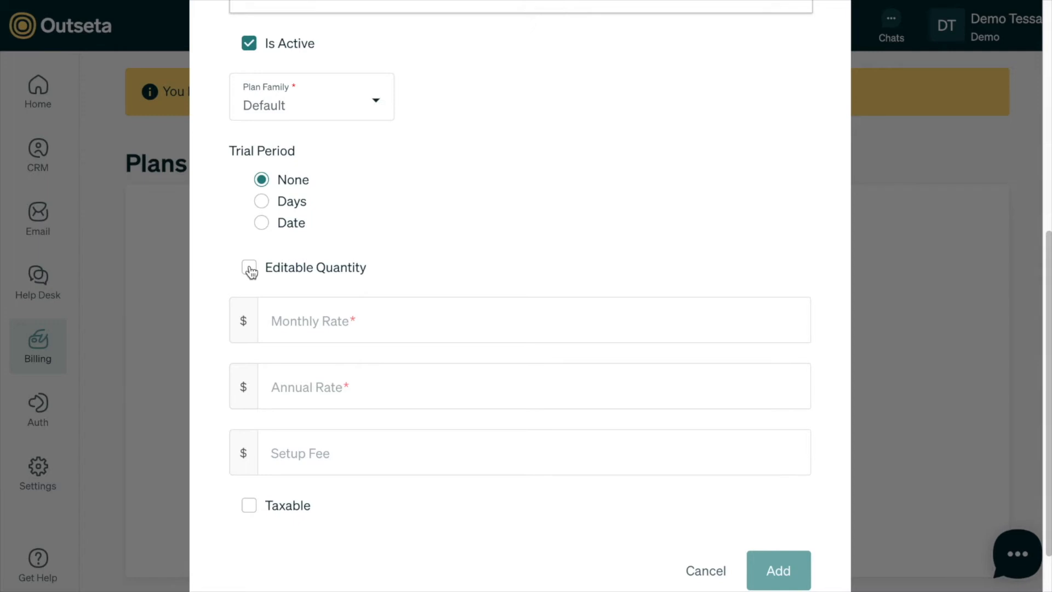
{"action": "left_click", "coordinate": [249, 269]}
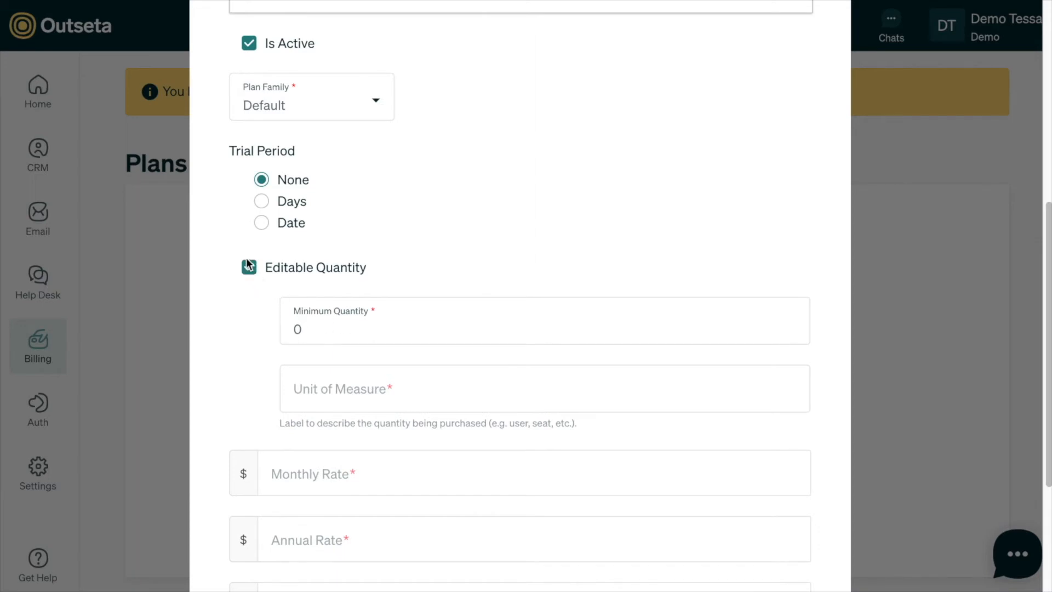
{"action": "left_click", "coordinate": [250, 271]}
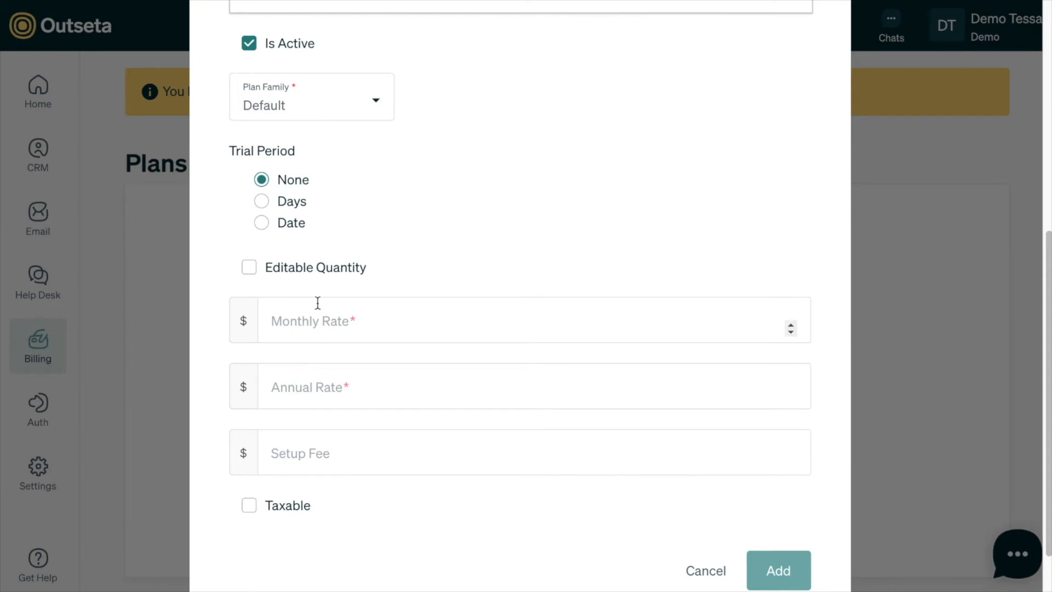
{"action": "scroll", "coordinate": [317, 302], "scroll_direction": "down", "scroll_amount": 1}
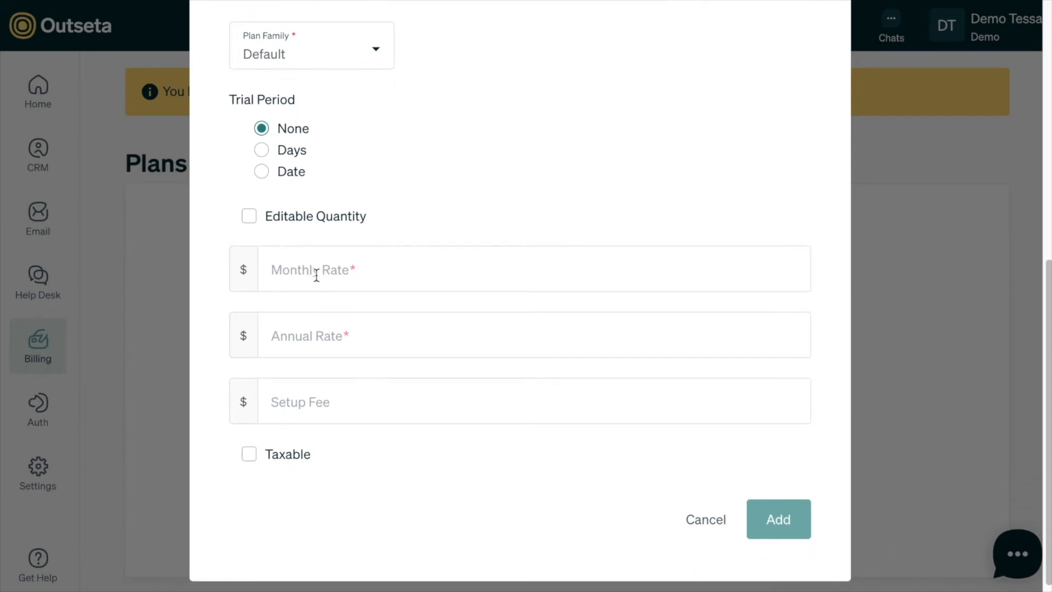
- Give Rookie a 29.00 monthly and 299.00 annual rate, mark it taxable, and add it
{"action": "left_click", "coordinate": [317, 276]}
{"action": "type", "text": "29.00"}
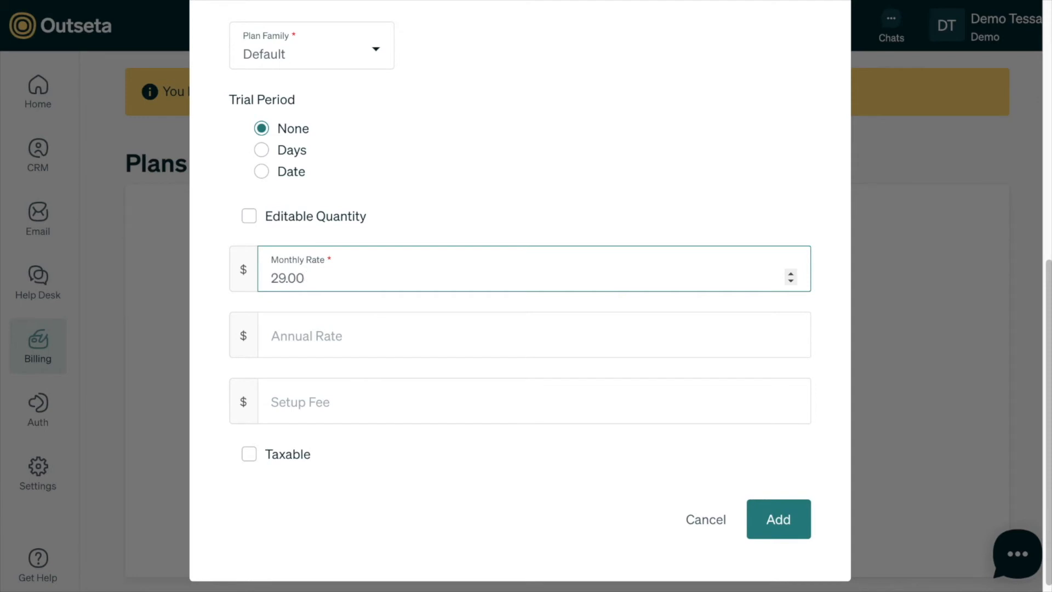
{"action": "left_click", "coordinate": [317, 331]}
{"action": "type", "text": "2"}
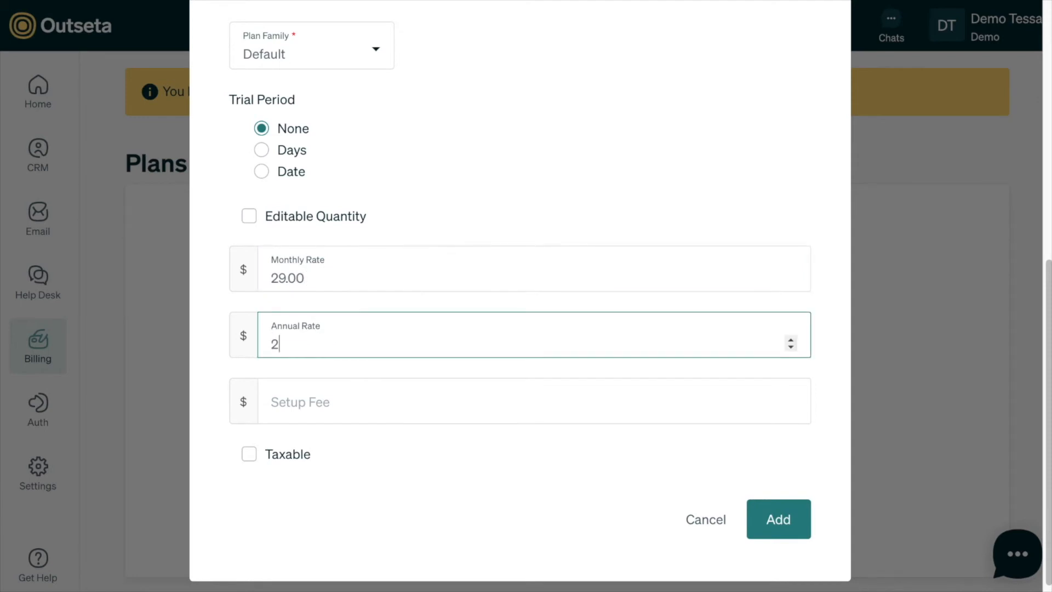
{"action": "type", "text": "99.00"}
{"action": "left_click", "coordinate": [250, 455]}
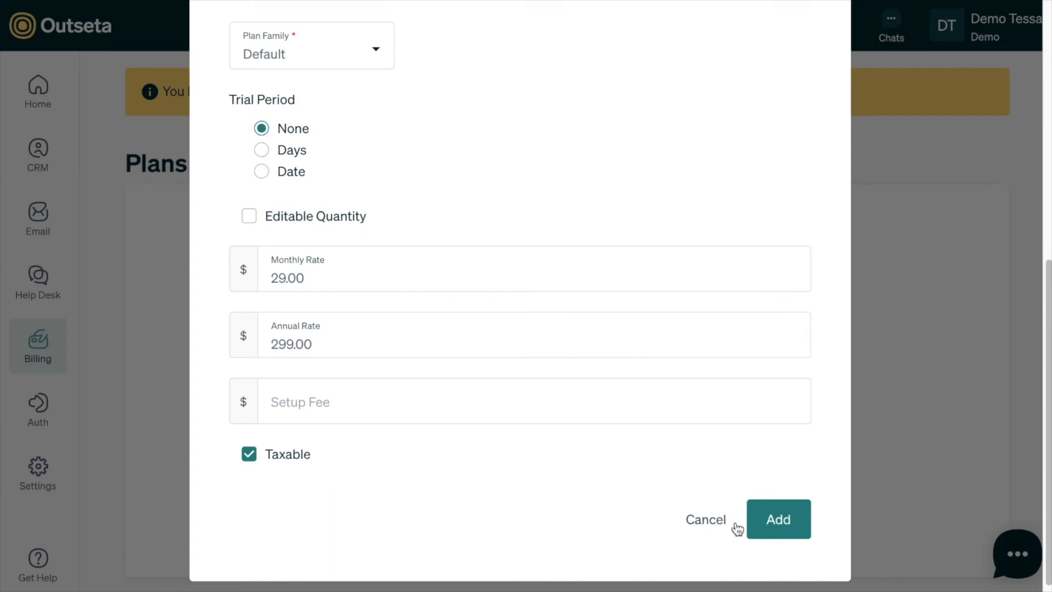
{"action": "left_click", "coordinate": [782, 530]}
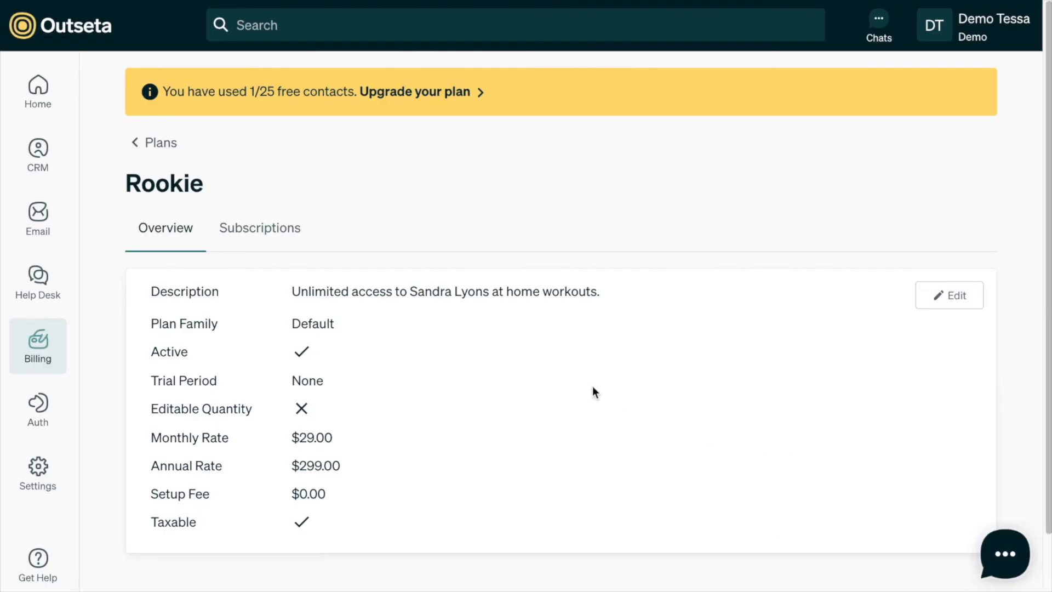
- Duplicate the Rookie plan from the Plans list and name the copy 'Varsity'
{"action": "scroll", "coordinate": [593, 386], "scroll_direction": "down", "scroll_amount": 1}
{"action": "scroll", "coordinate": [593, 386], "scroll_direction": "up", "scroll_amount": 1}
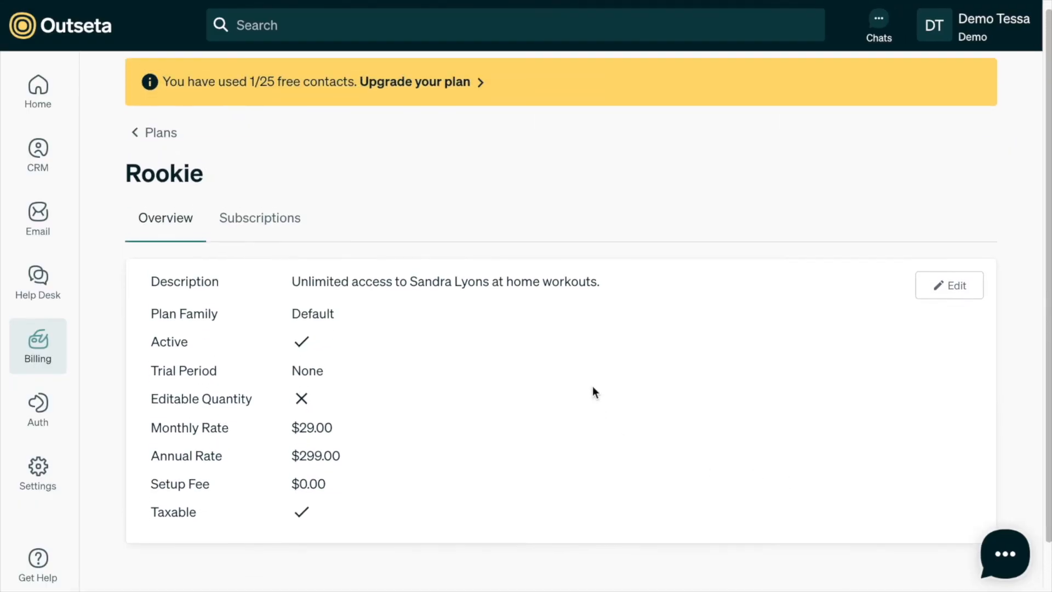
{"action": "left_click", "coordinate": [164, 136]}
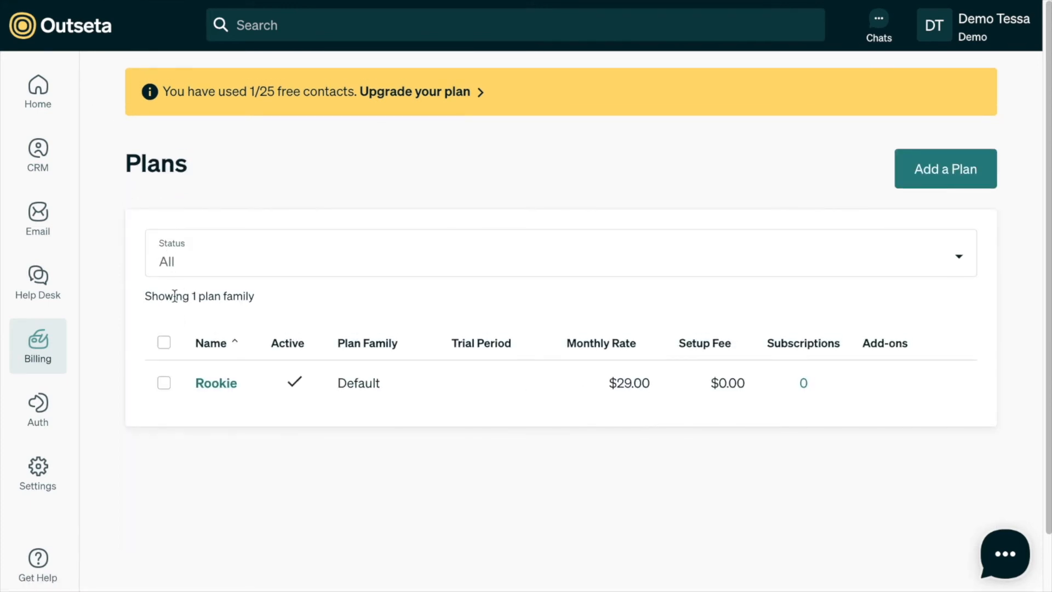
{"action": "left_click", "coordinate": [165, 385]}
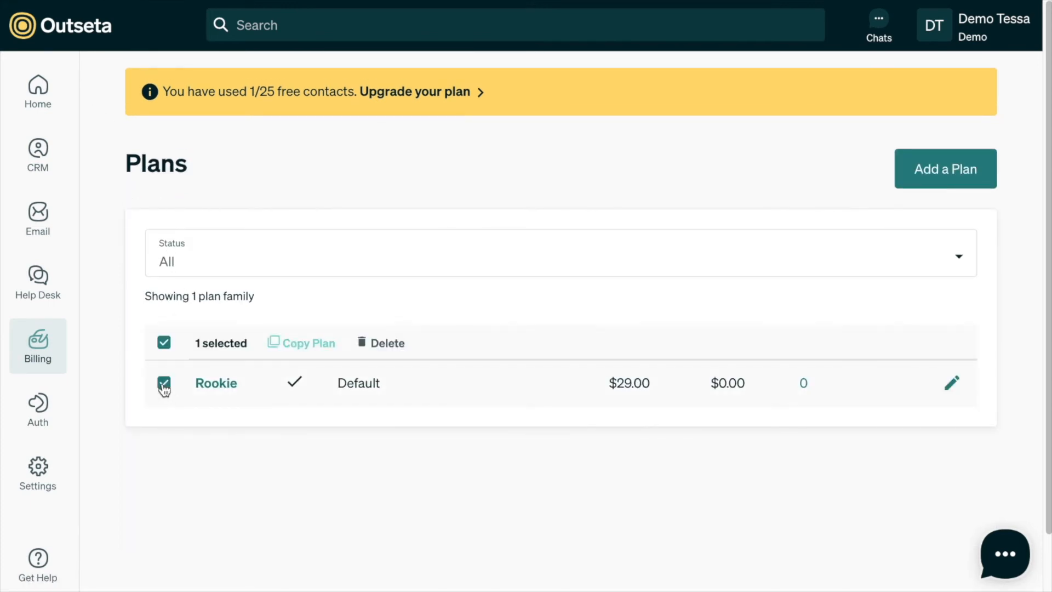
{"action": "left_click", "coordinate": [302, 344]}
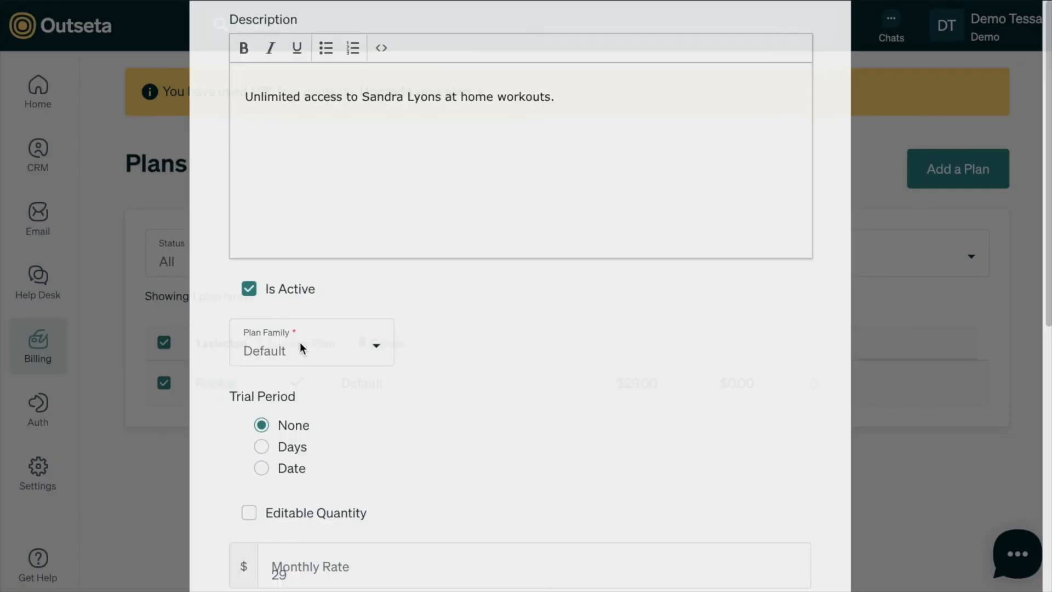
{"action": "left_click", "coordinate": [313, 139]}
{"action": "type", "text": "Varsity"}
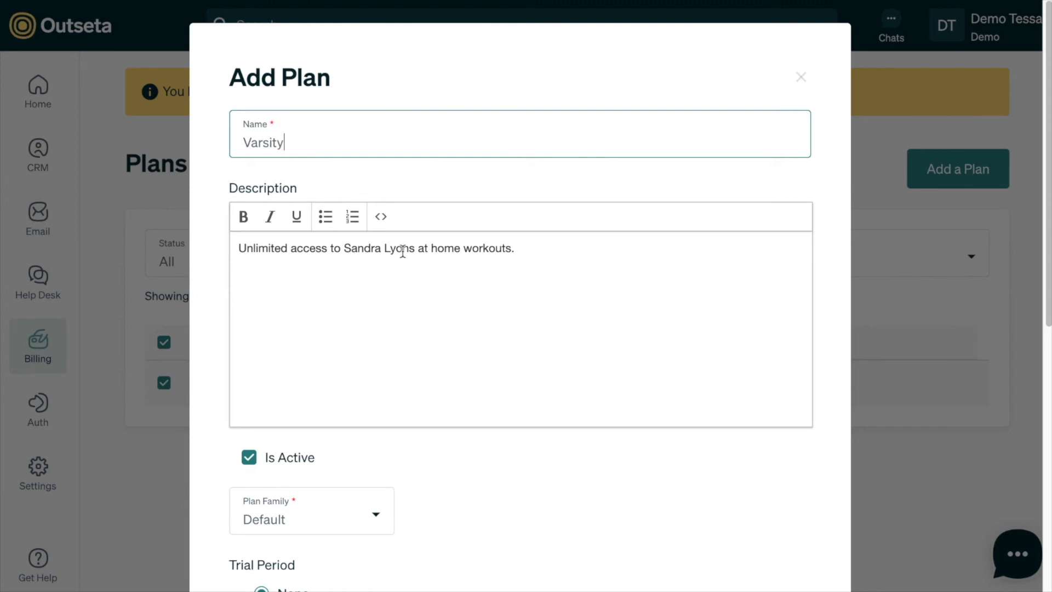
- Change the Varsity description's ending from 'at home workouts.' to 'recipes.'
{"action": "left_click_drag", "start_coordinate": [430, 248], "coordinate": [448, 248]}
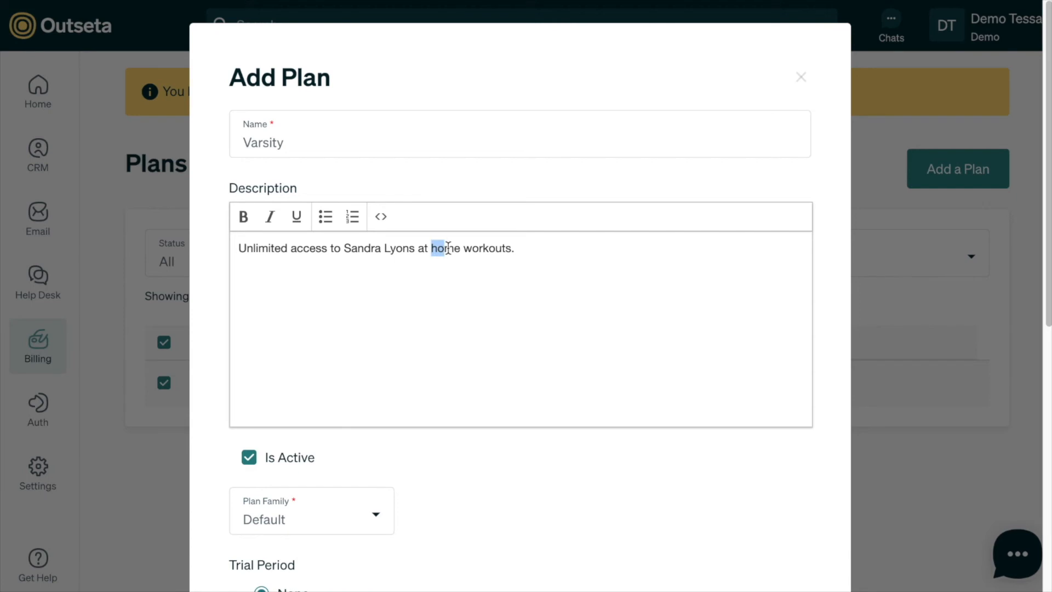
{"action": "left_click_drag", "start_coordinate": [418, 248], "coordinate": [513, 248]}
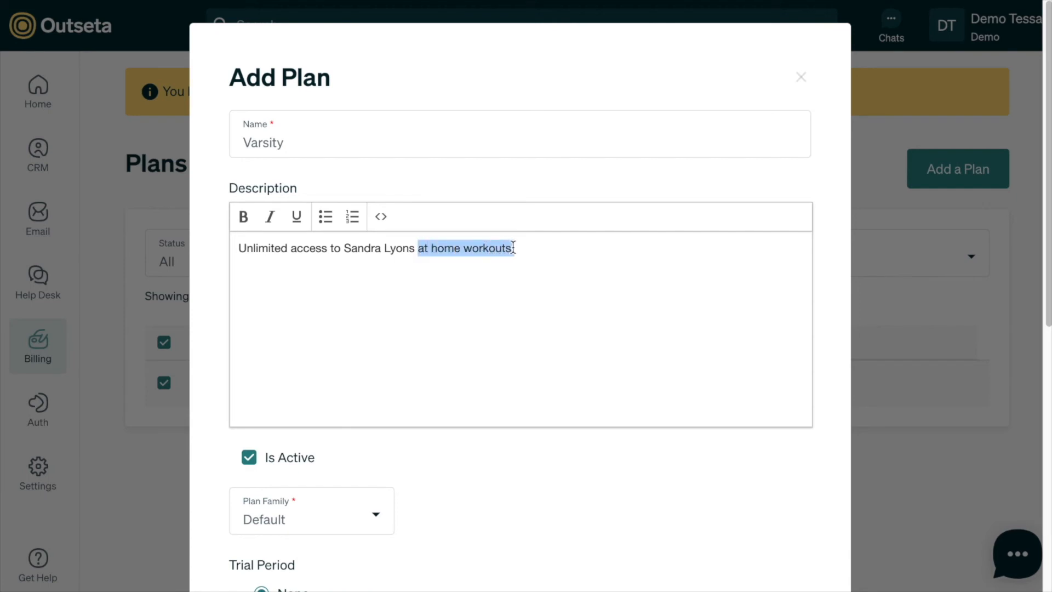
{"action": "key", "text": "BackSpace"}
{"action": "type", "text": "recipn"}
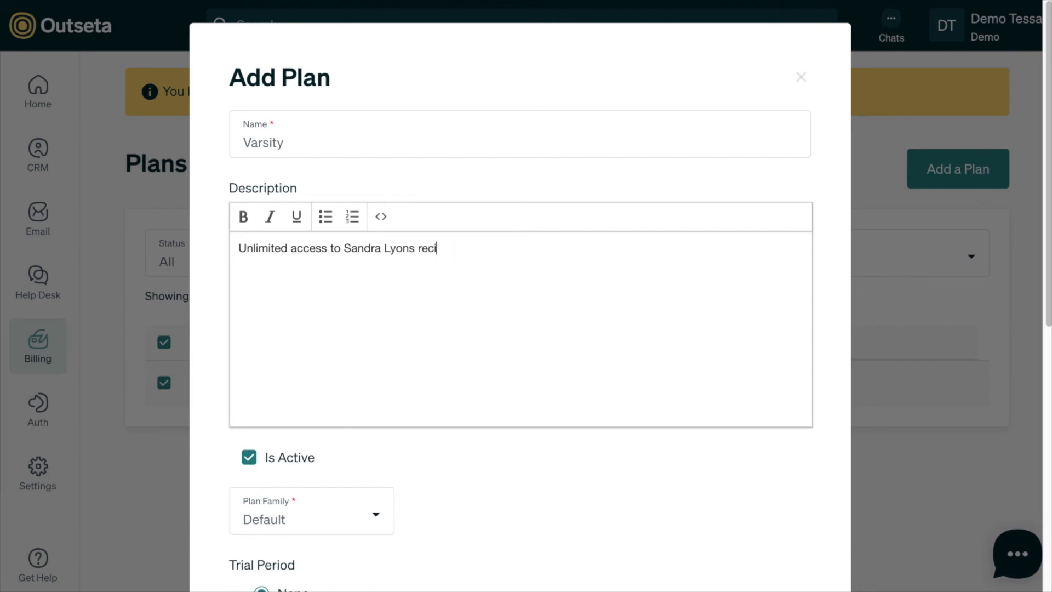
{"action": "key", "text": "BackSpace"}
{"action": "type", "text": "es."}
- Save the Varsity plan with its $29 monthly and $299 annual rates
{"action": "scroll", "coordinate": [517, 321], "scroll_direction": "down", "scroll_amount": 3}
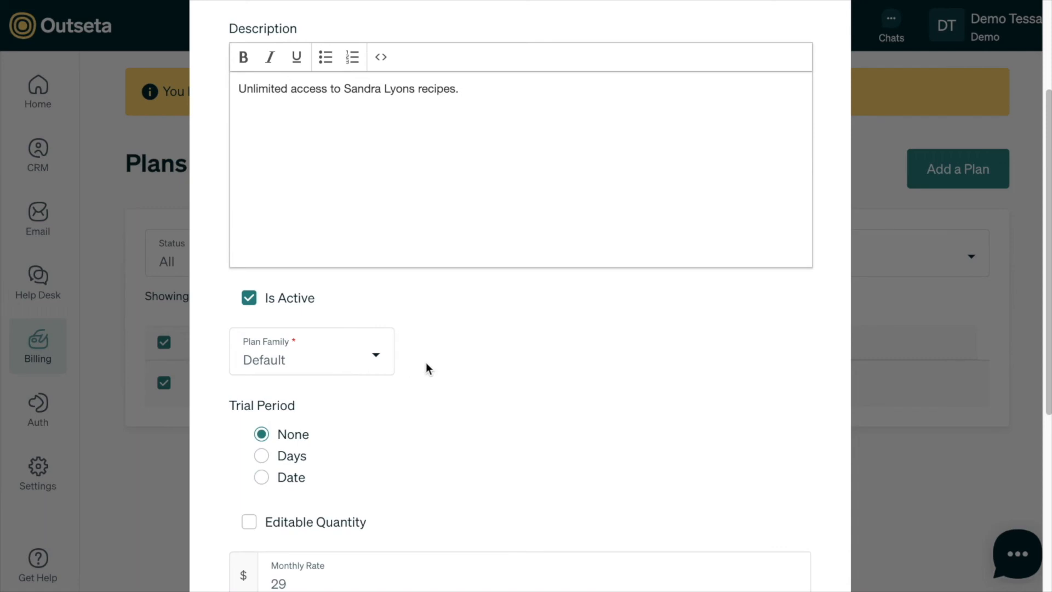
{"action": "scroll", "coordinate": [426, 362], "scroll_direction": "down", "scroll_amount": 4}
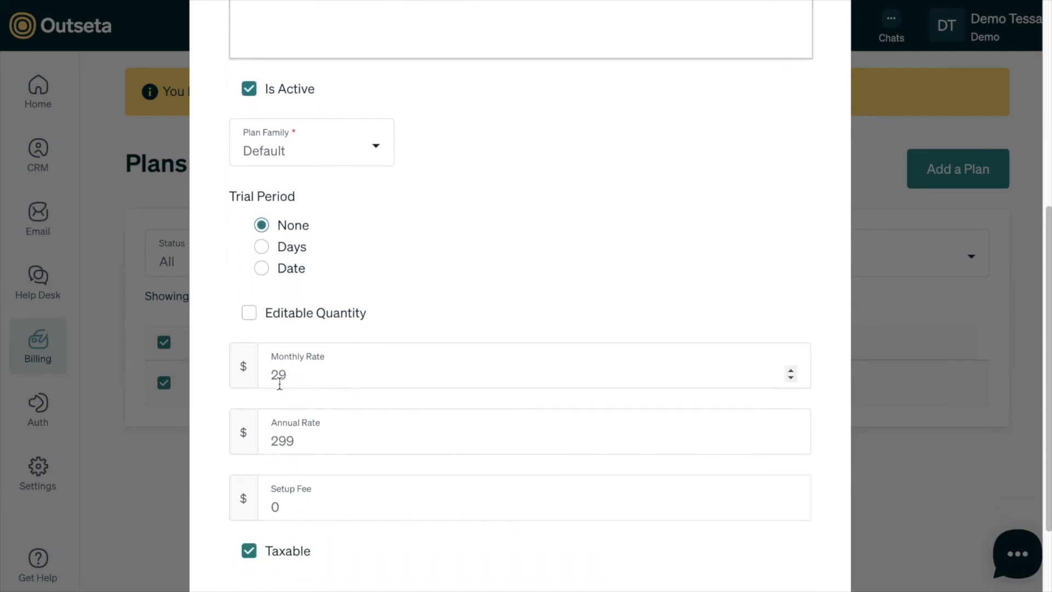
{"action": "scroll", "coordinate": [376, 383], "scroll_direction": "down", "scroll_amount": 2}
{"action": "scroll", "coordinate": [440, 267], "scroll_direction": "up", "scroll_amount": 8}
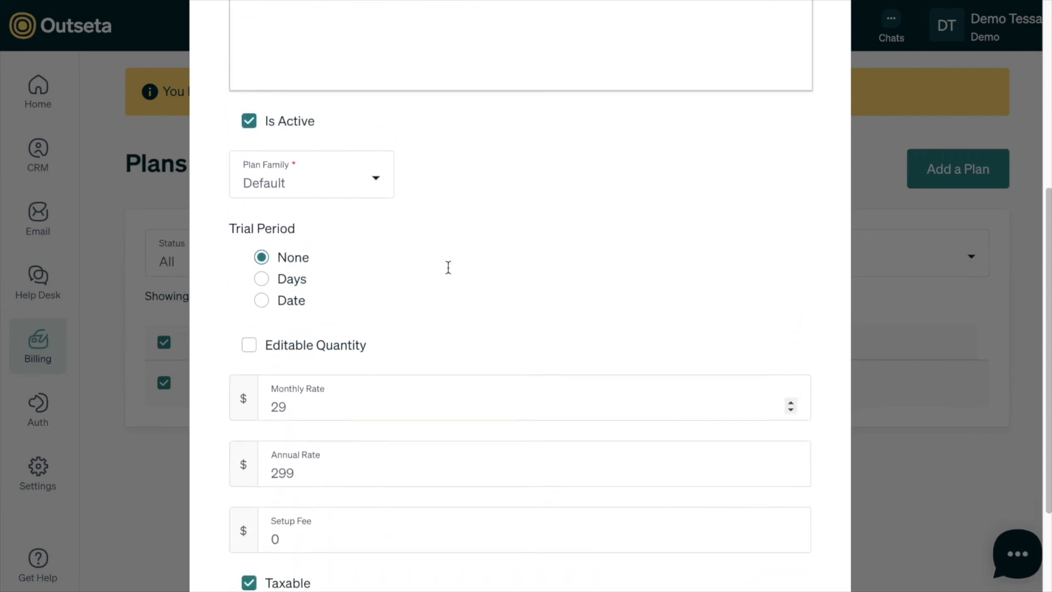
{"action": "scroll", "coordinate": [448, 271], "scroll_direction": "down", "scroll_amount": 7}
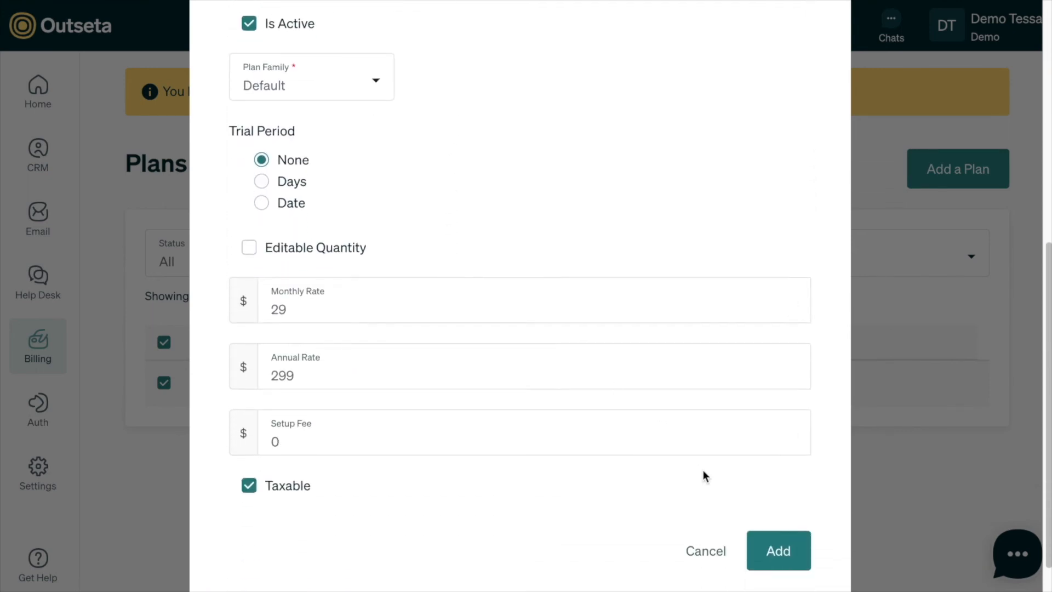
{"action": "left_click", "coordinate": [779, 546]}
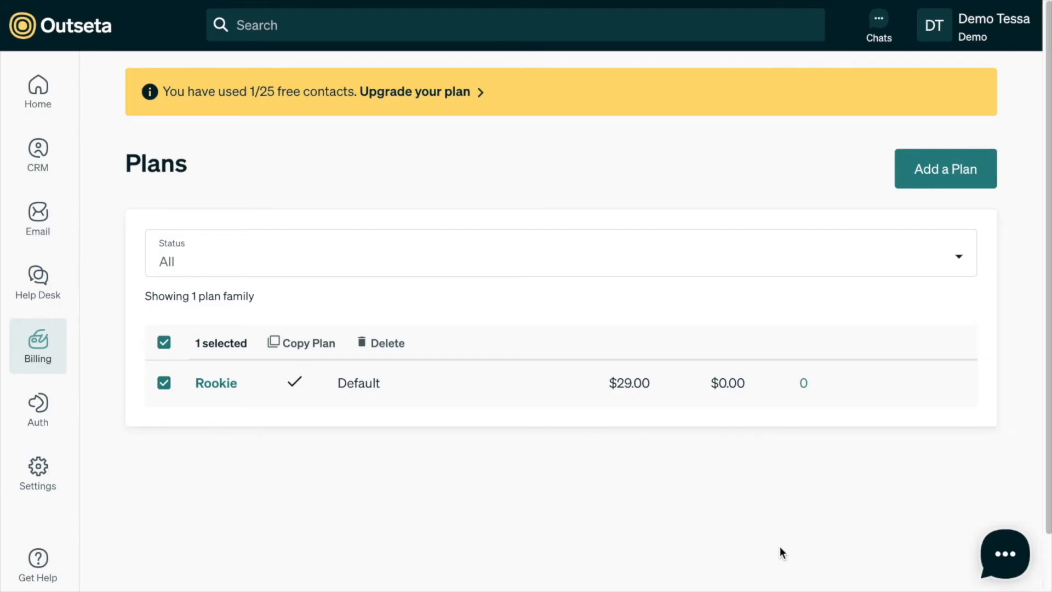
- Reload the Plans list via Plan Families so Rookie and Varsity both appear
{"action": "mouse_move", "coordinate": [74, 337]}
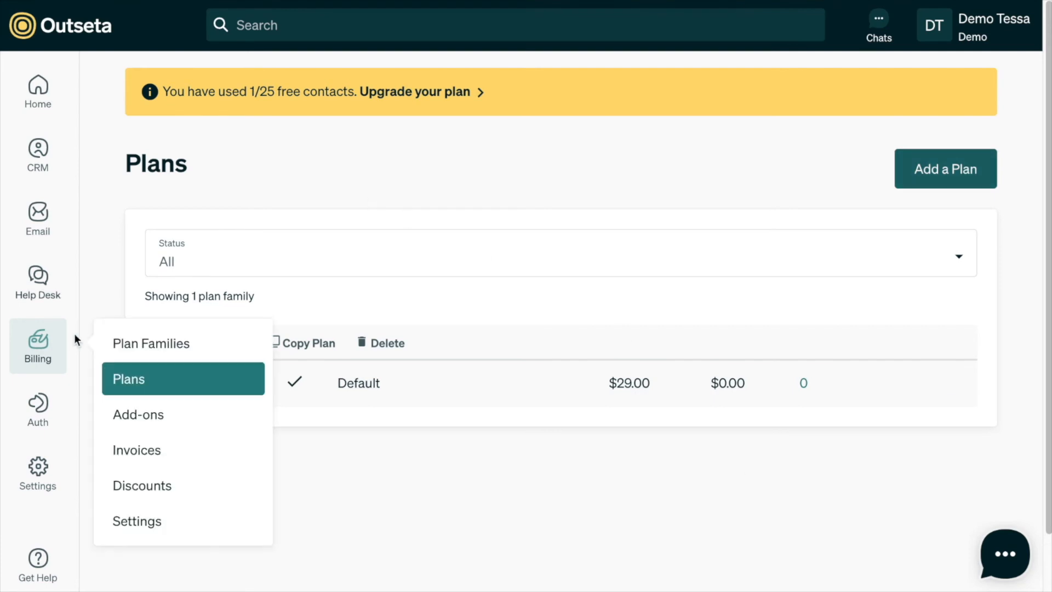
{"action": "left_click", "coordinate": [127, 341]}
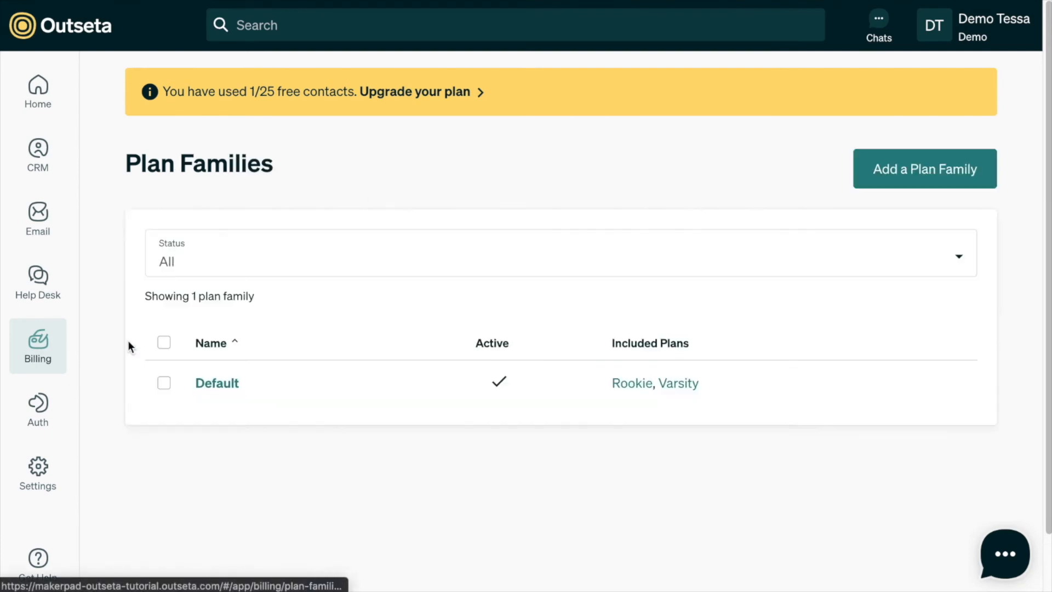
{"action": "left_click", "coordinate": [147, 377]}
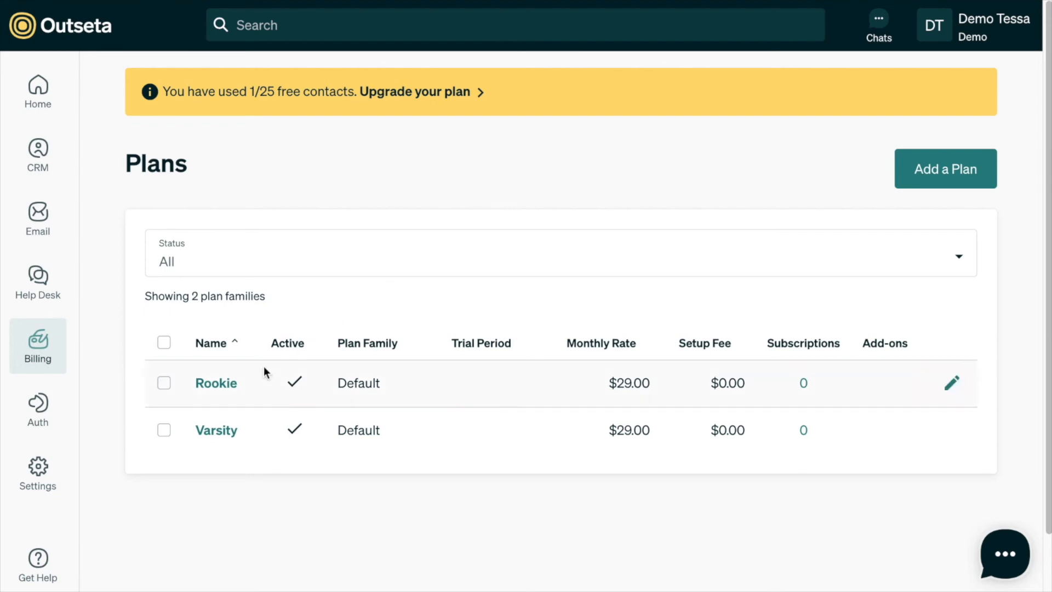
- Start a 'Pro' plan described as unlimited access to the instructor's at-home workouts and recipes
{"action": "left_click", "coordinate": [946, 174]}
{"action": "type", "text": "Pro"}
{"action": "left_click", "coordinate": [298, 258]}
{"action": "type", "text": "Unlimie"}
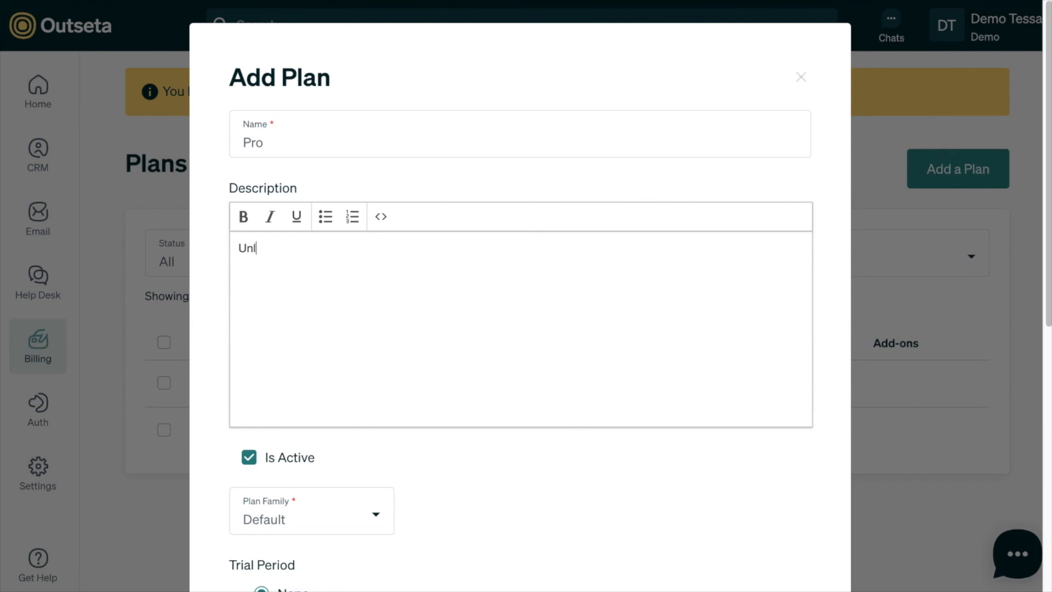
{"action": "key", "text": "BackSpace"}
{"action": "type", "text": "ted access to "}
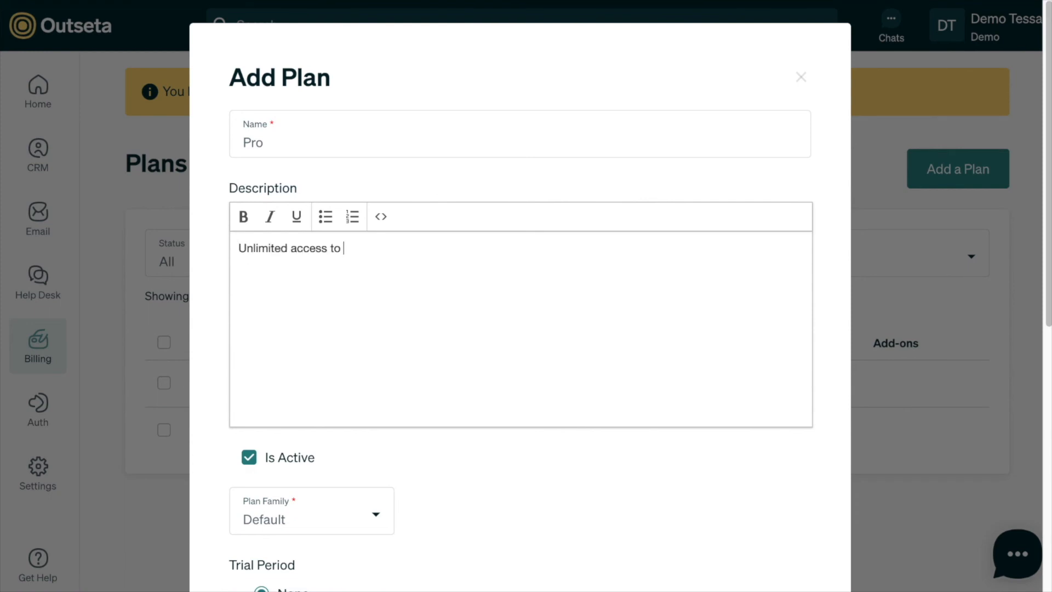
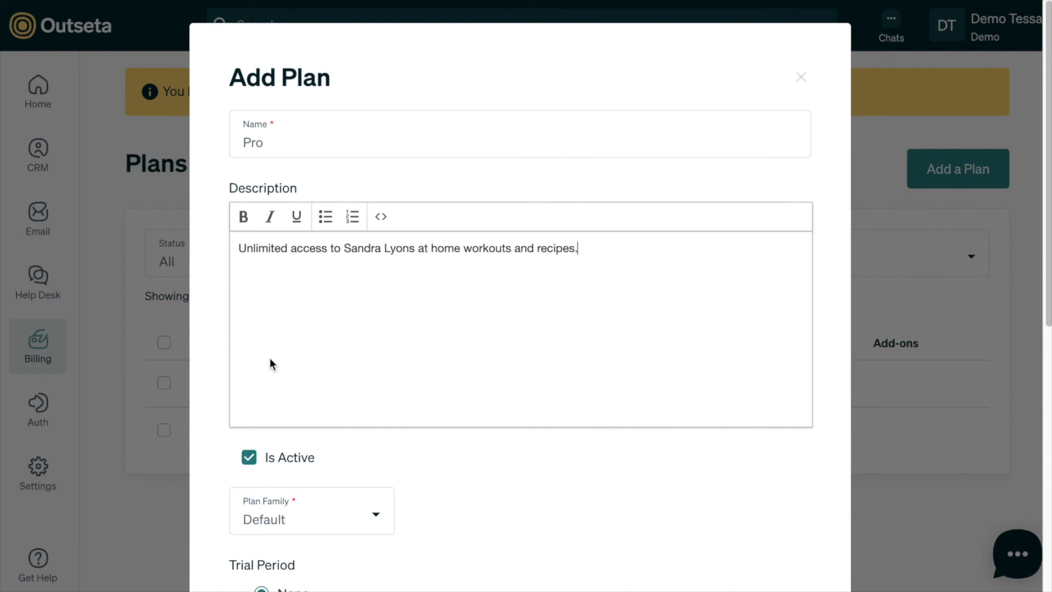
- Set the Pro plan to 39 monthly and 399 annually, marked taxable
{"action": "scroll", "coordinate": [269, 357], "scroll_direction": "down", "scroll_amount": 3}
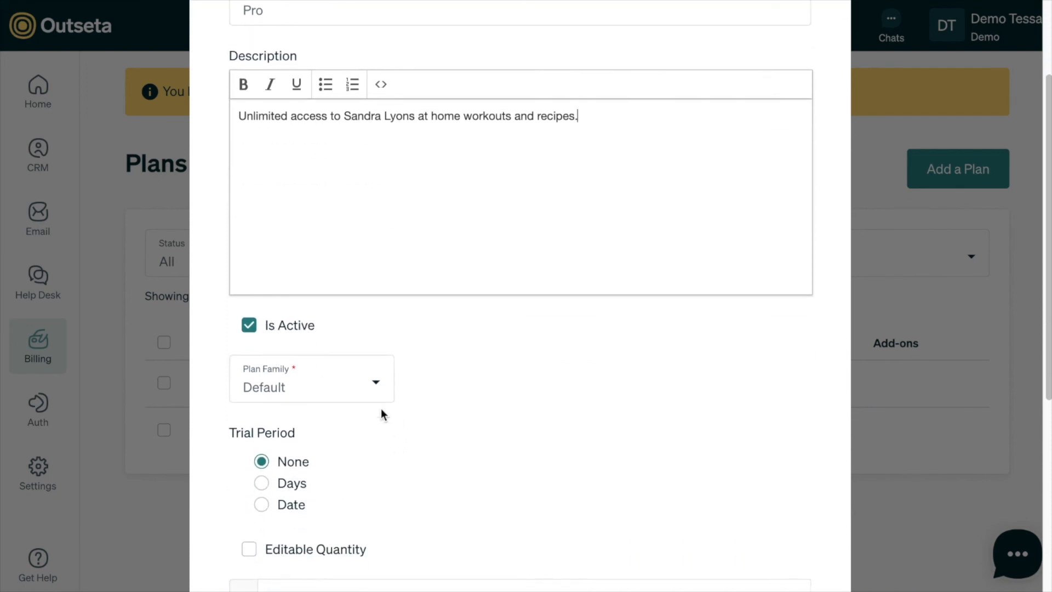
{"action": "scroll", "coordinate": [382, 412], "scroll_direction": "down", "scroll_amount": 7}
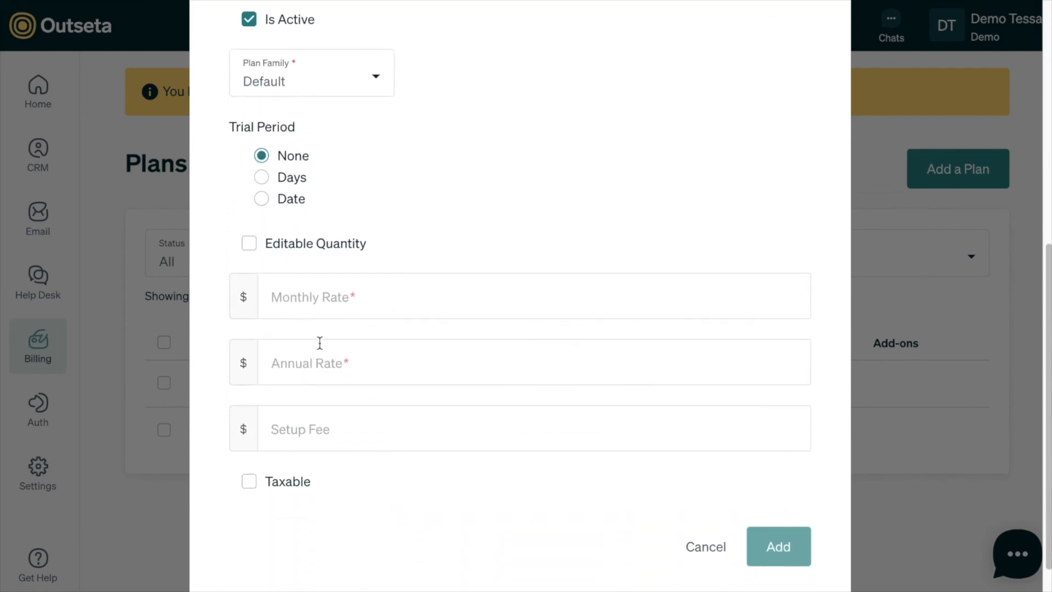
{"action": "left_click", "coordinate": [310, 298]}
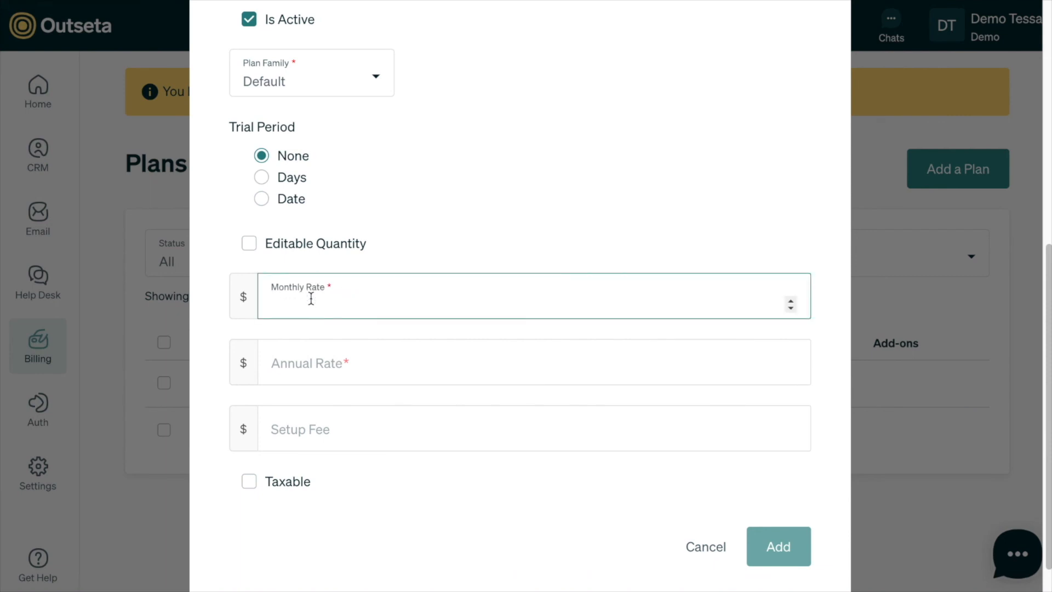
{"action": "type", "text": "39"}
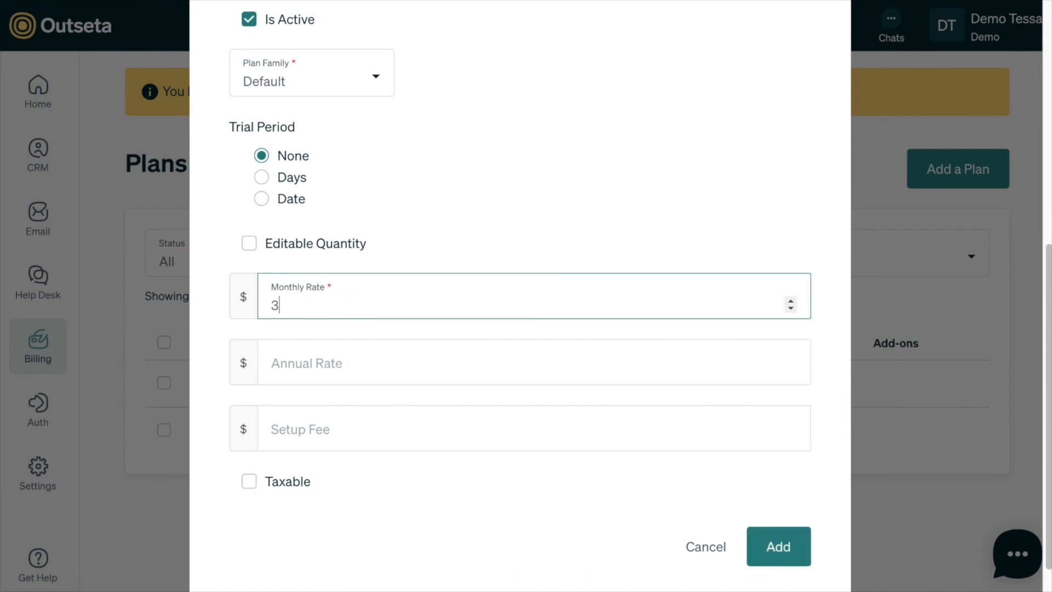
{"action": "left_click", "coordinate": [312, 355]}
{"action": "type", "text": "399"}
{"action": "left_click", "coordinate": [254, 486]}
- Save the Pro plan and return to the Plans list
{"action": "scroll", "coordinate": [478, 530], "scroll_direction": "down", "scroll_amount": 1}
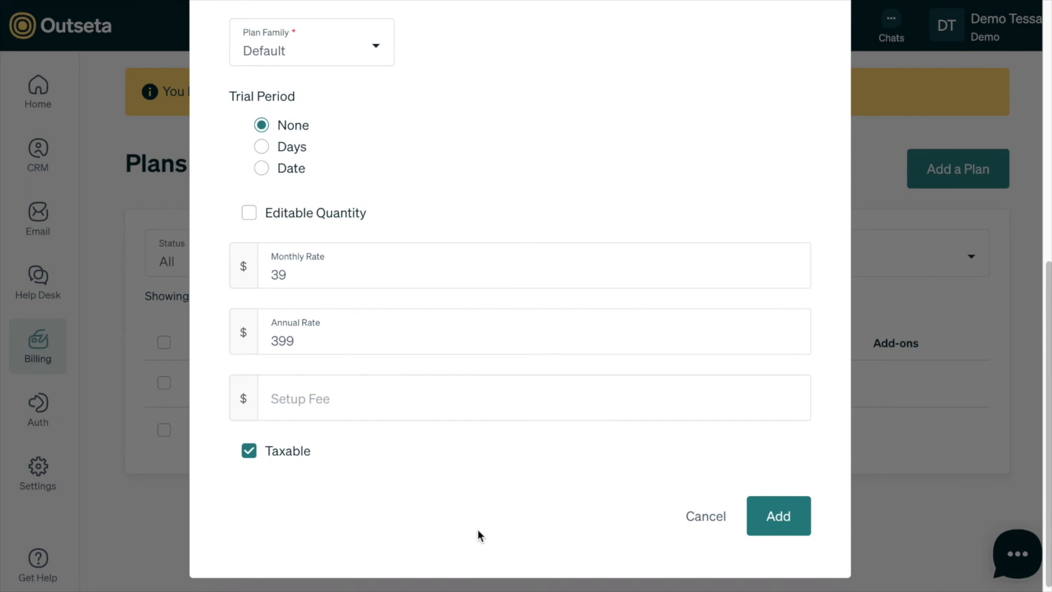
{"action": "scroll", "coordinate": [478, 530], "scroll_direction": "up", "scroll_amount": 2}
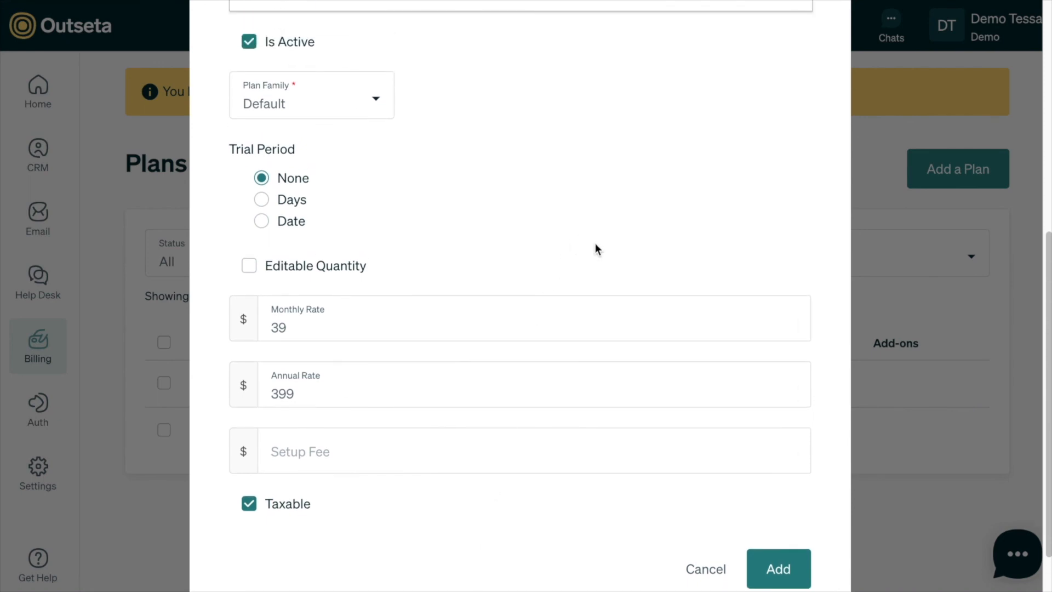
{"action": "scroll", "coordinate": [595, 245], "scroll_direction": "down", "scroll_amount": 2}
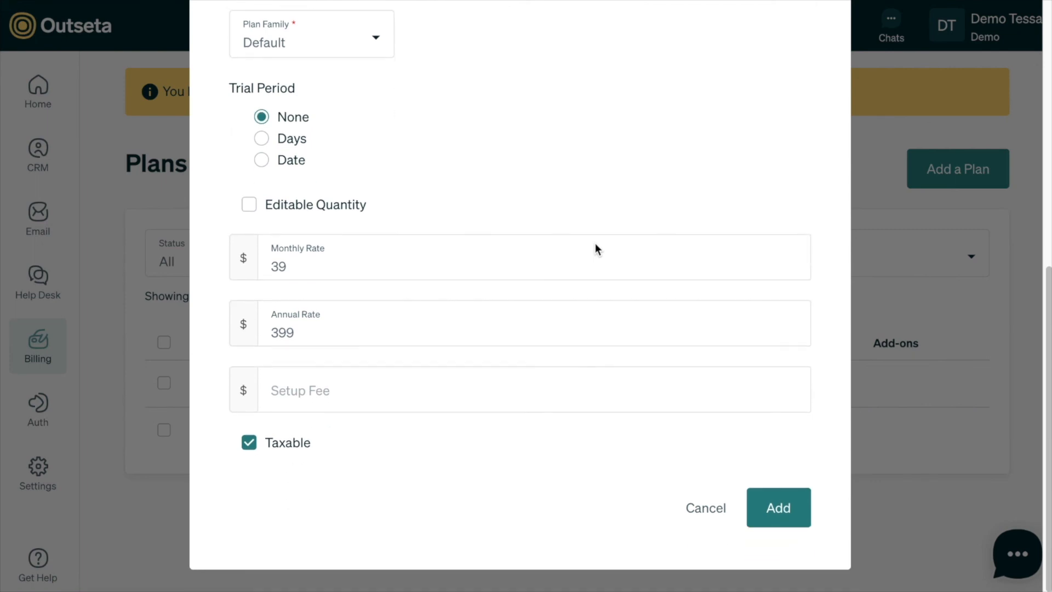
{"action": "left_click", "coordinate": [771, 513]}
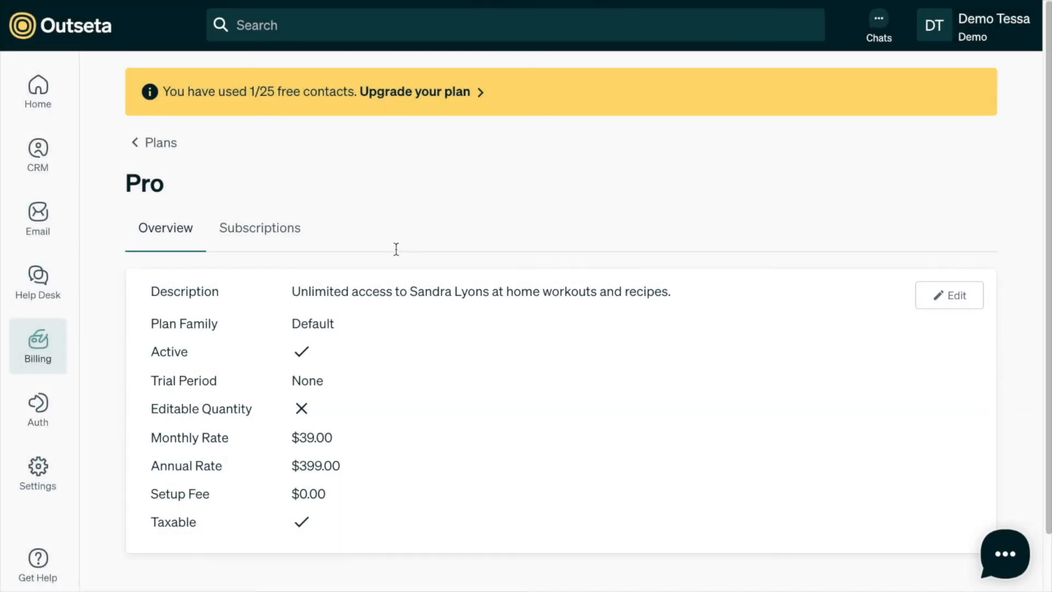
{"action": "left_click", "coordinate": [162, 144]}
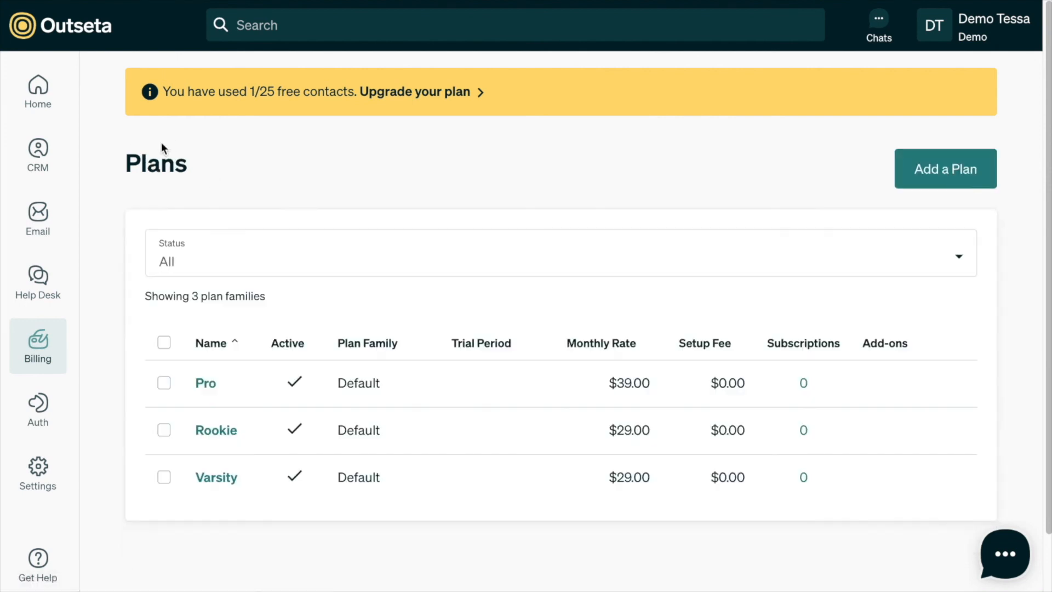